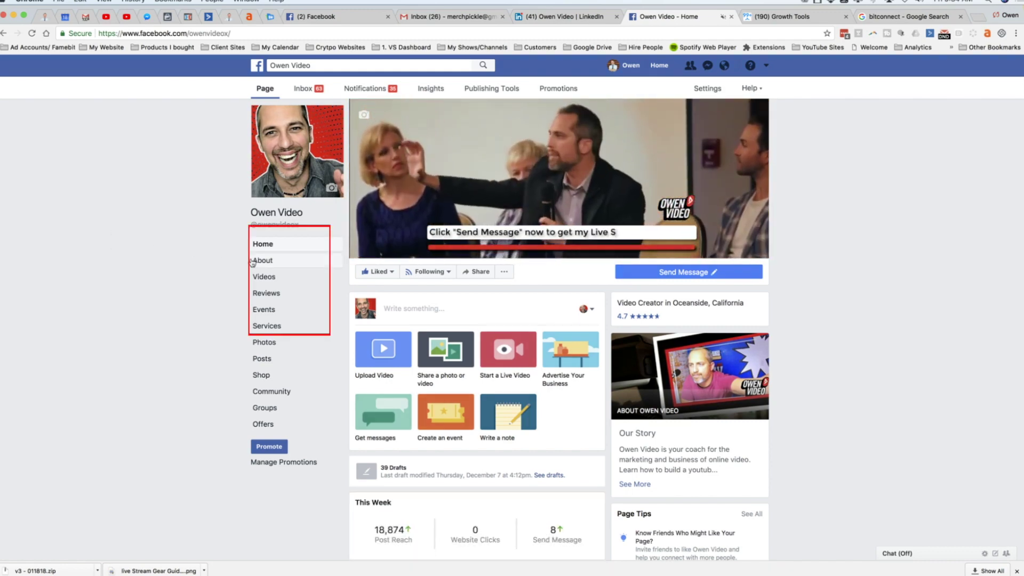
Step: Open the 'Are you afraid to do live stream' video from the Videos podcast playlist
click(268, 279)
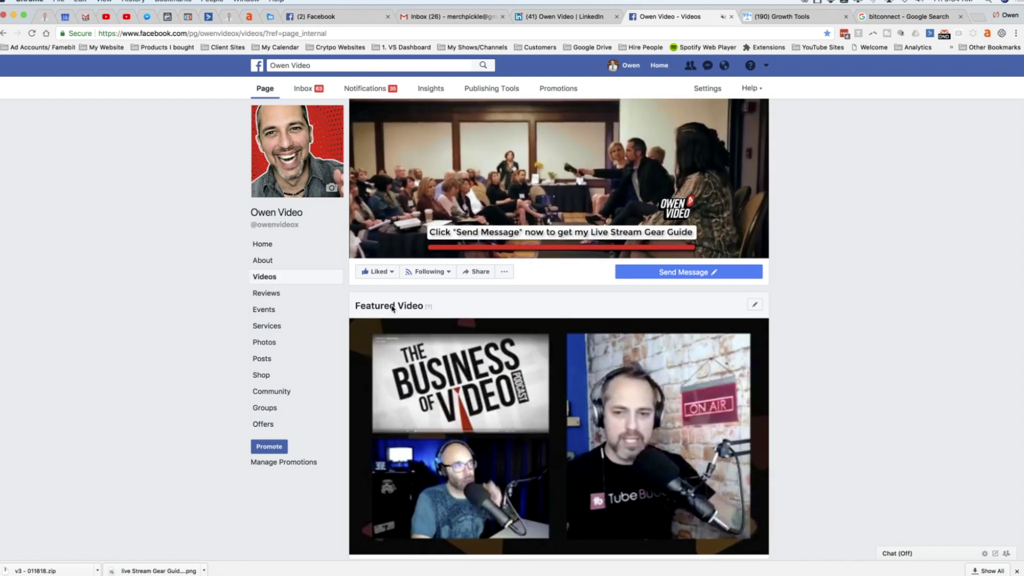
scroll(380, 309, down, 3)
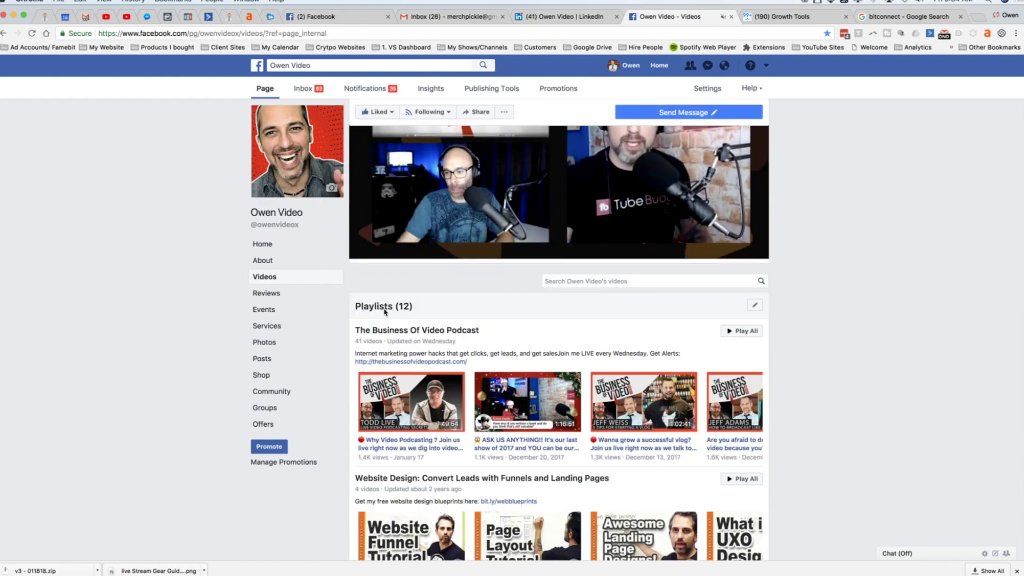
scroll(384, 312, down, 6)
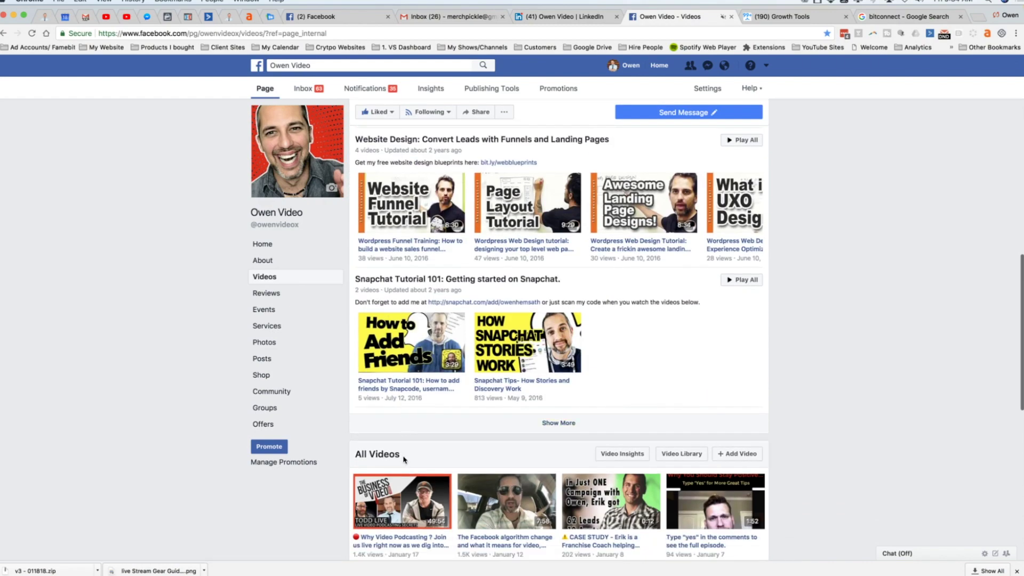
scroll(404, 459, up, 4)
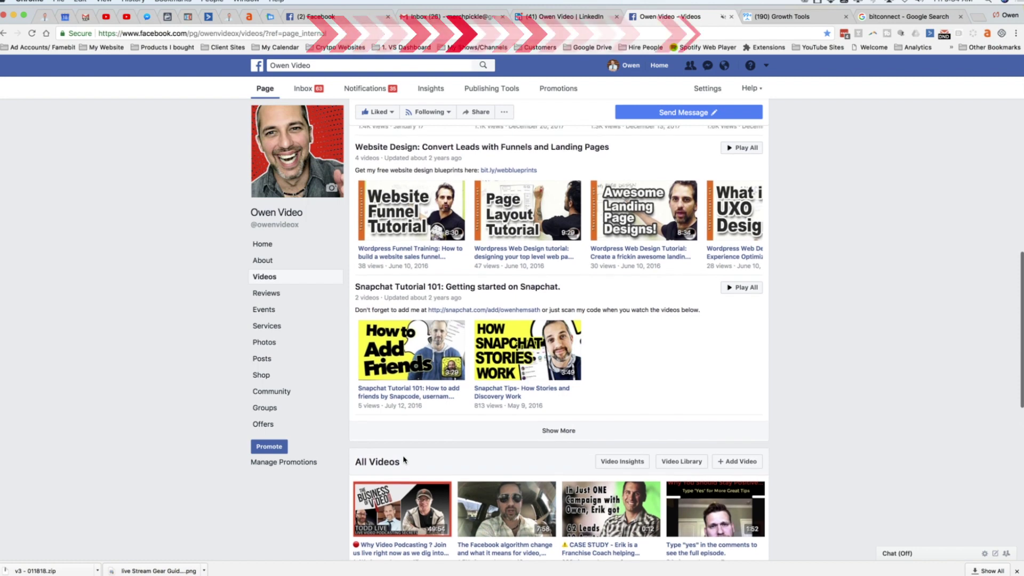
scroll(404, 460, down, 1)
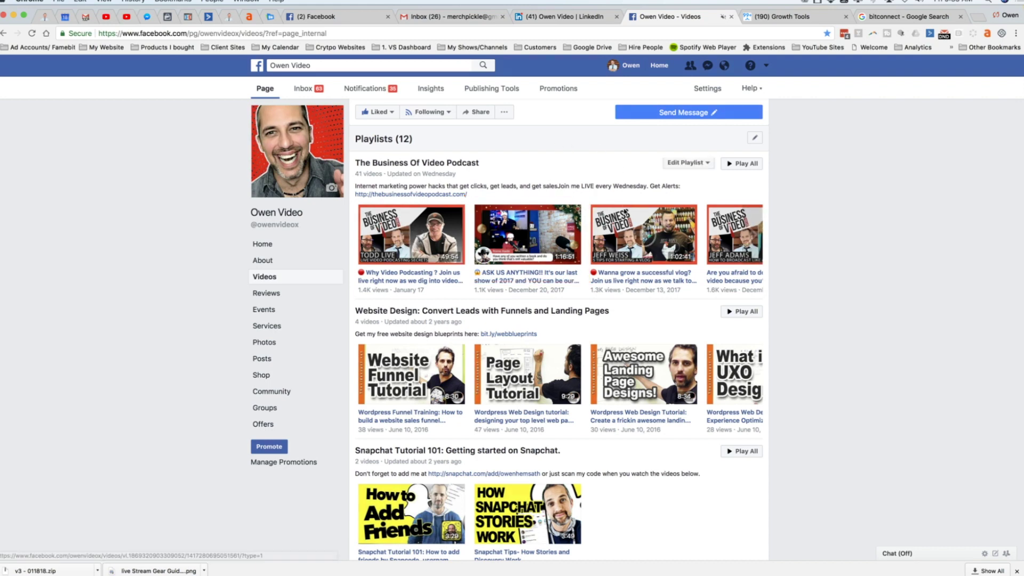
click(749, 233)
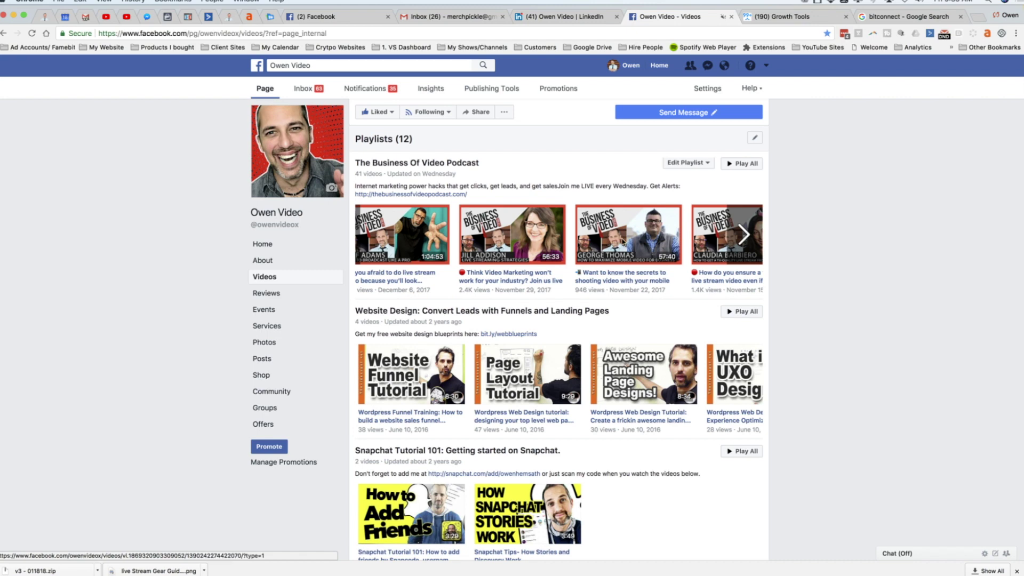
click(436, 245)
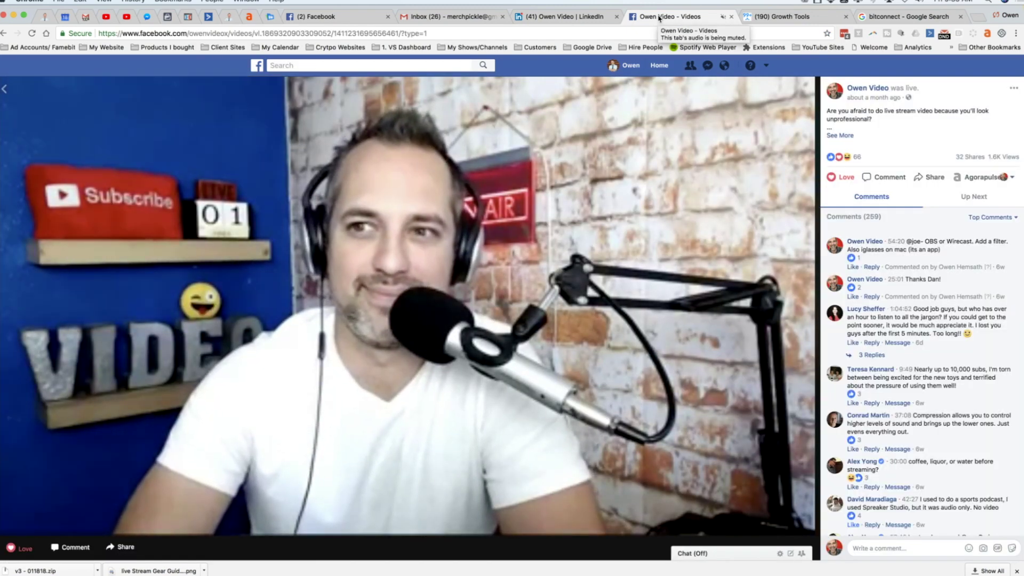
Step: Close the viewer, page back through the podcast playlist, and scroll to All Videos
click(4, 34)
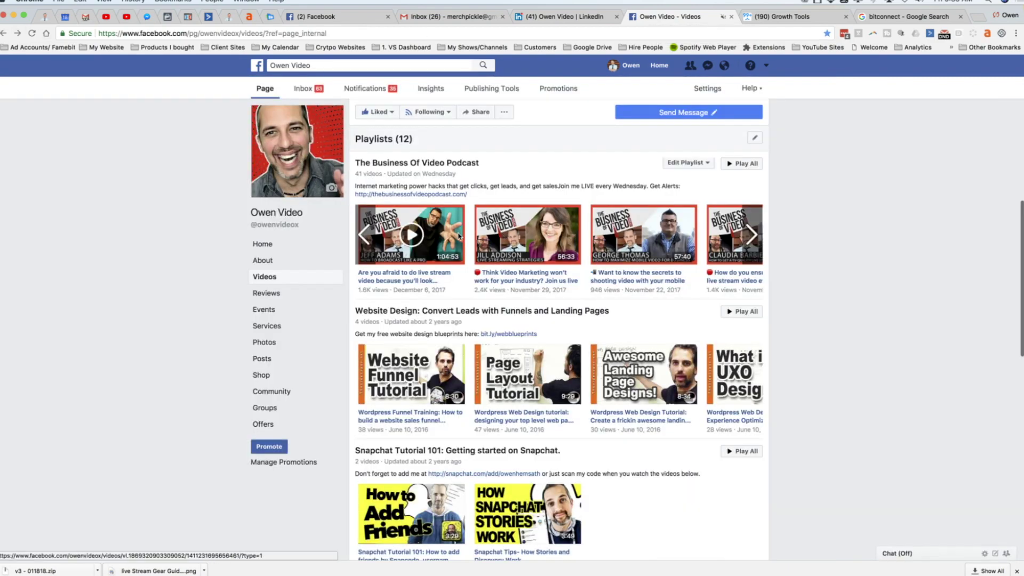
click(369, 236)
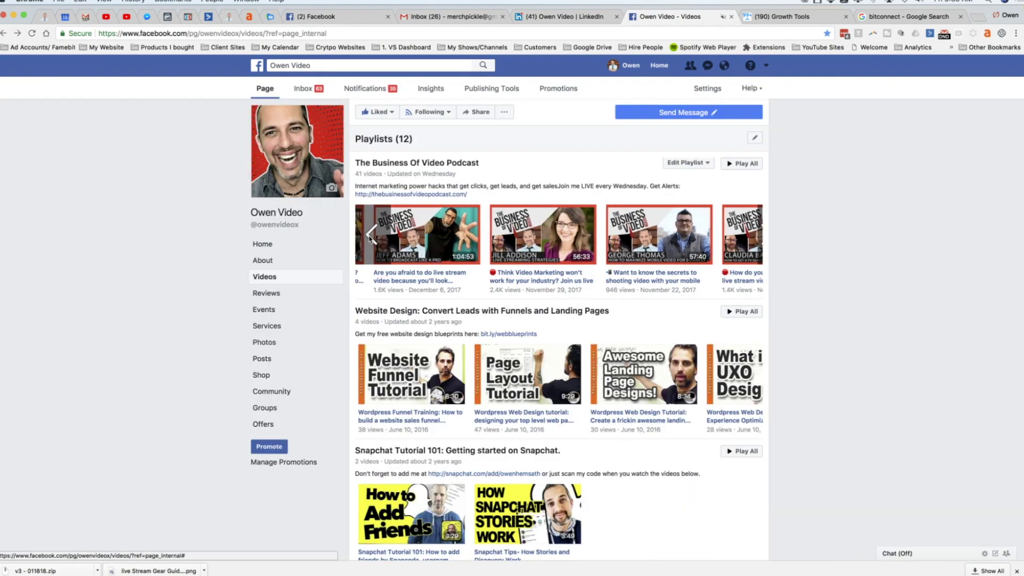
click(370, 236)
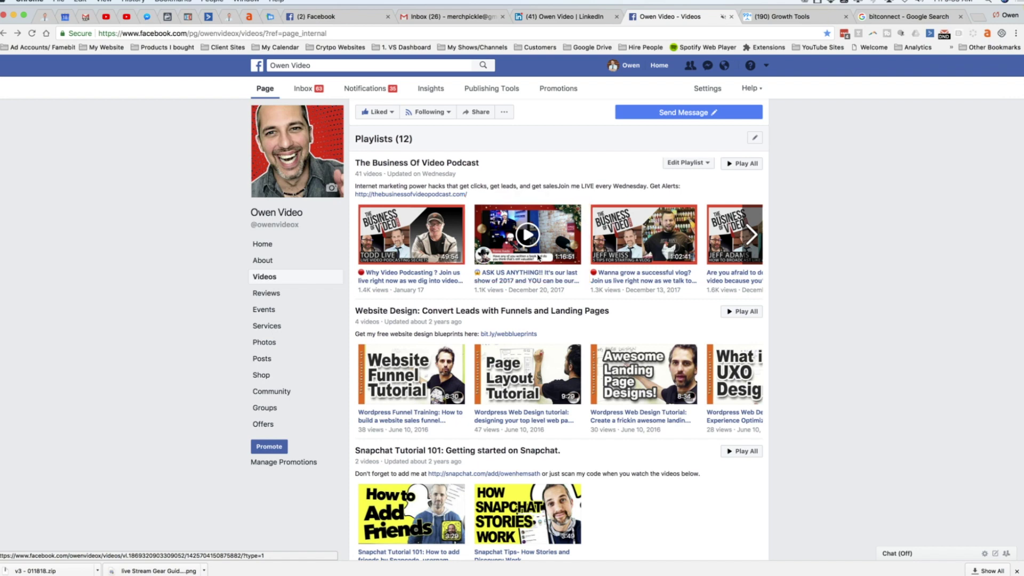
scroll(391, 146, down, 6)
scroll(420, 326, down, 3)
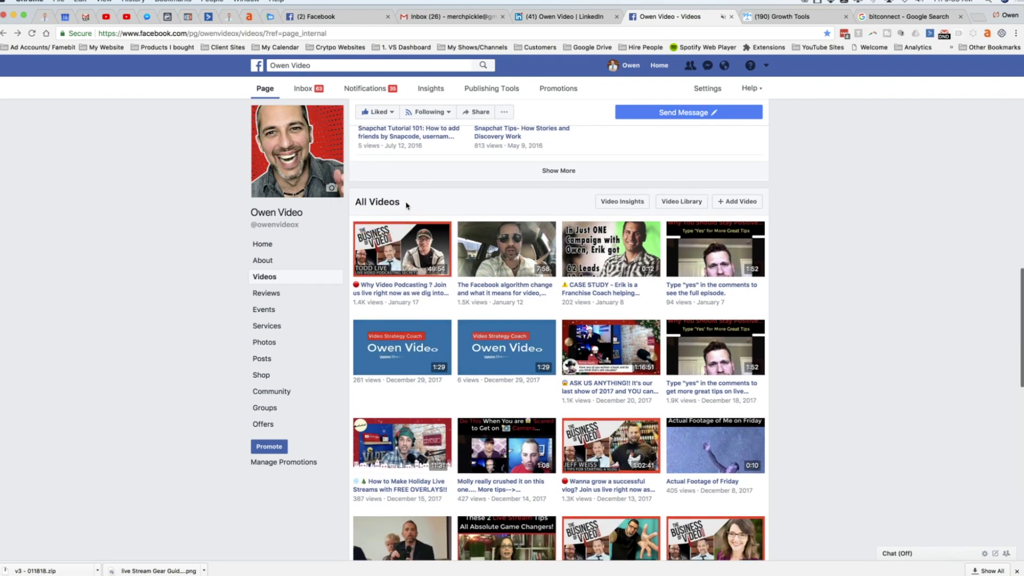
scroll(524, 235, up, 3)
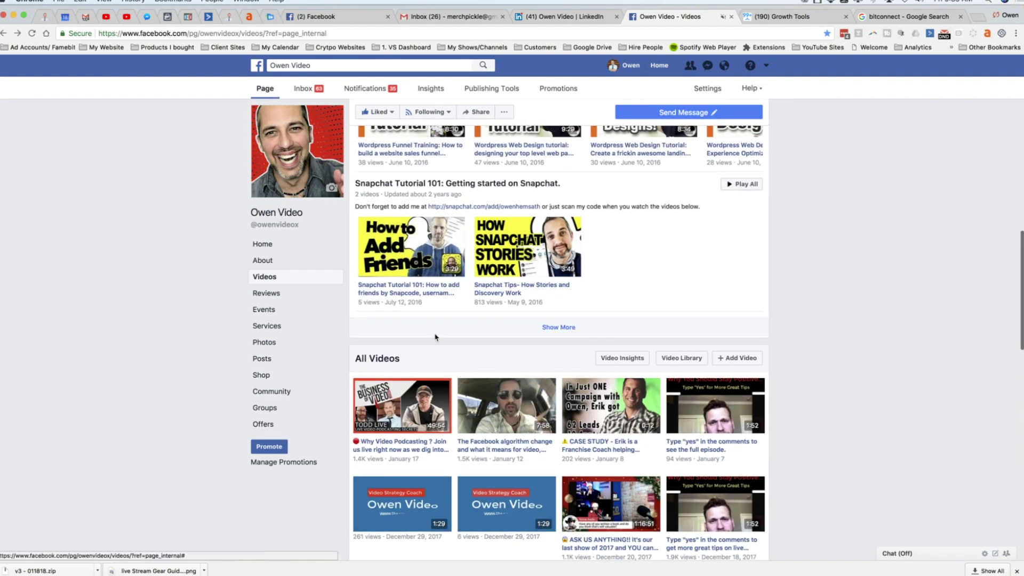
scroll(427, 320, down, 2)
scroll(415, 289, down, 2)
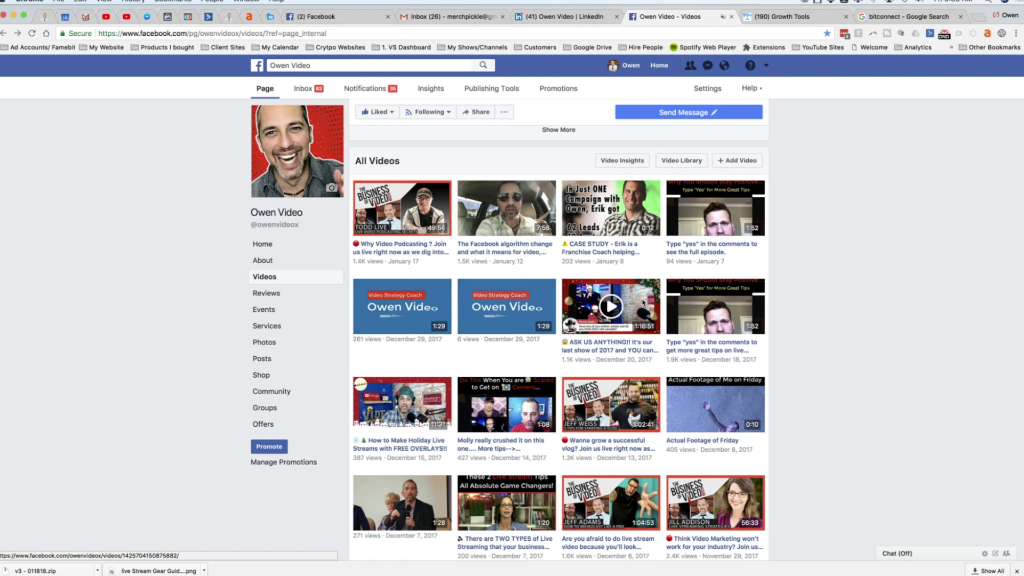
Step: Open Edit Video for the 'ASK US ANYTHING!!' podcast live video
click(643, 303)
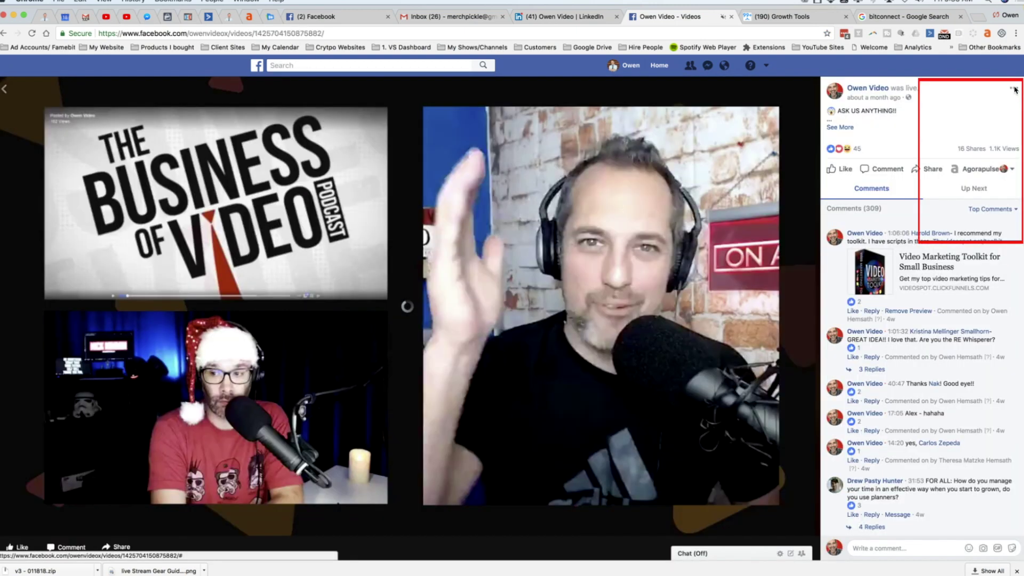
click(1013, 89)
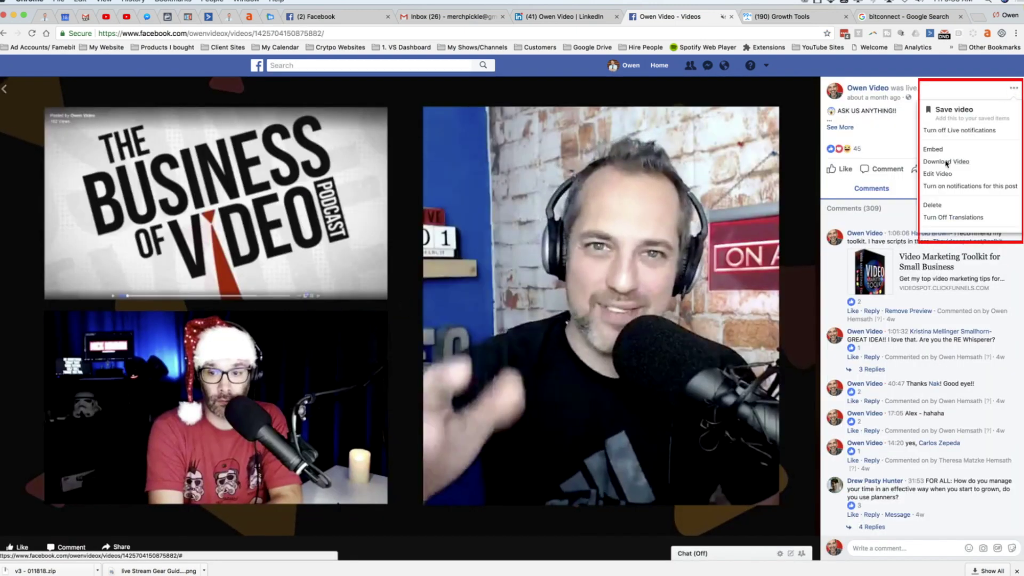
click(937, 173)
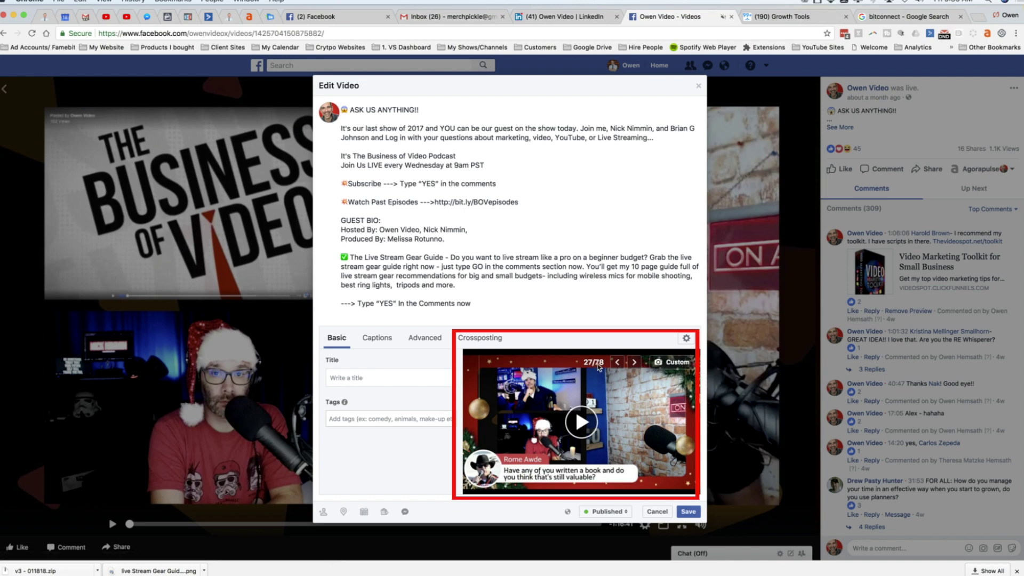
Step: Advance the suggested thumbnail seven frames to the split shot of both hosts
click(634, 363)
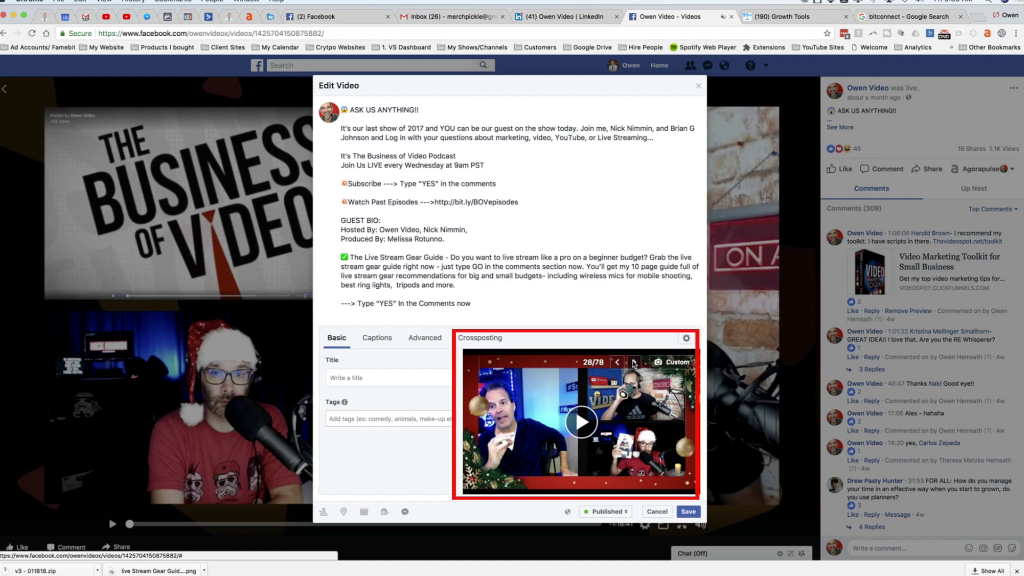
click(634, 364)
click(634, 364)
click(634, 364)
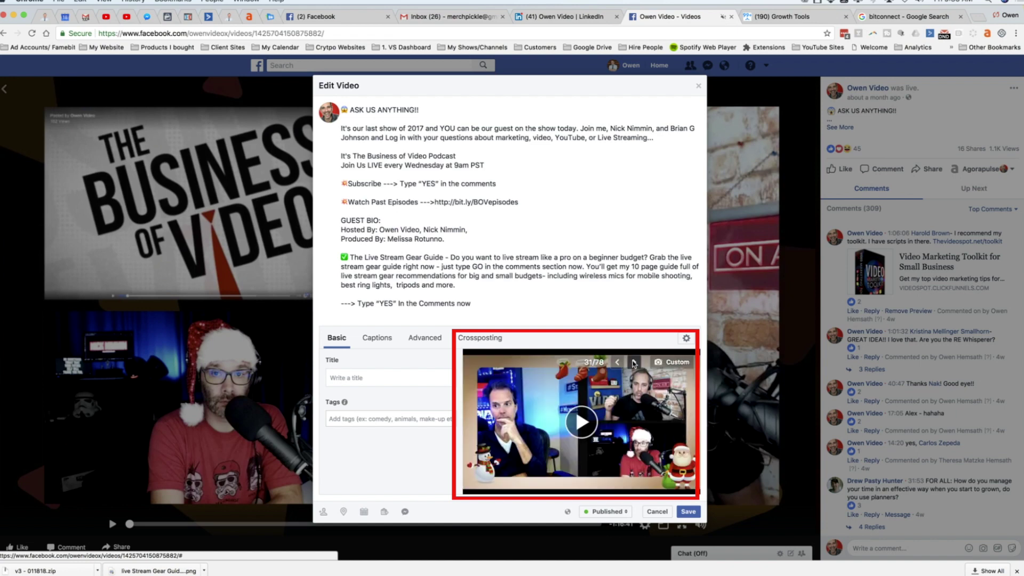
click(634, 363)
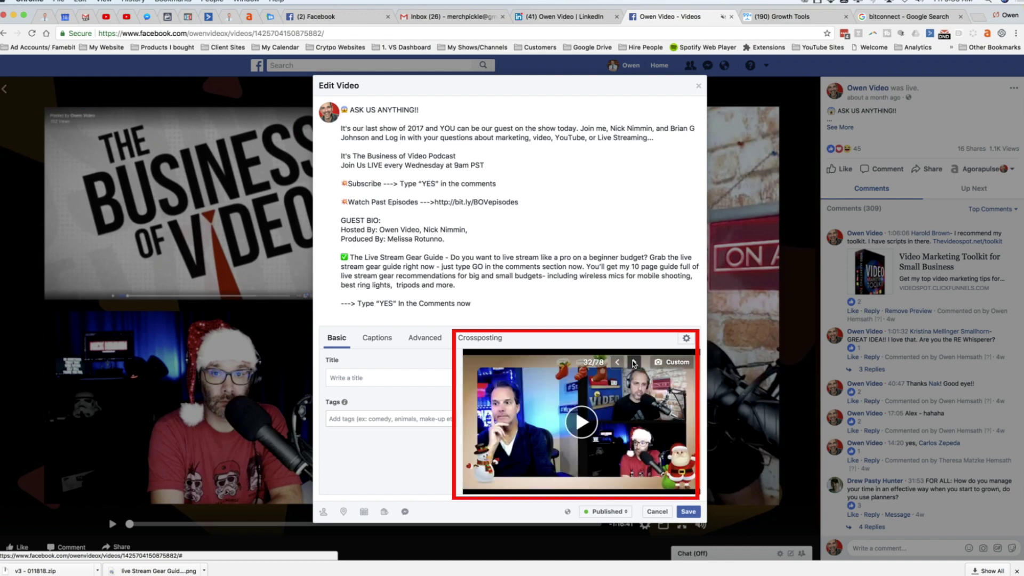
click(634, 363)
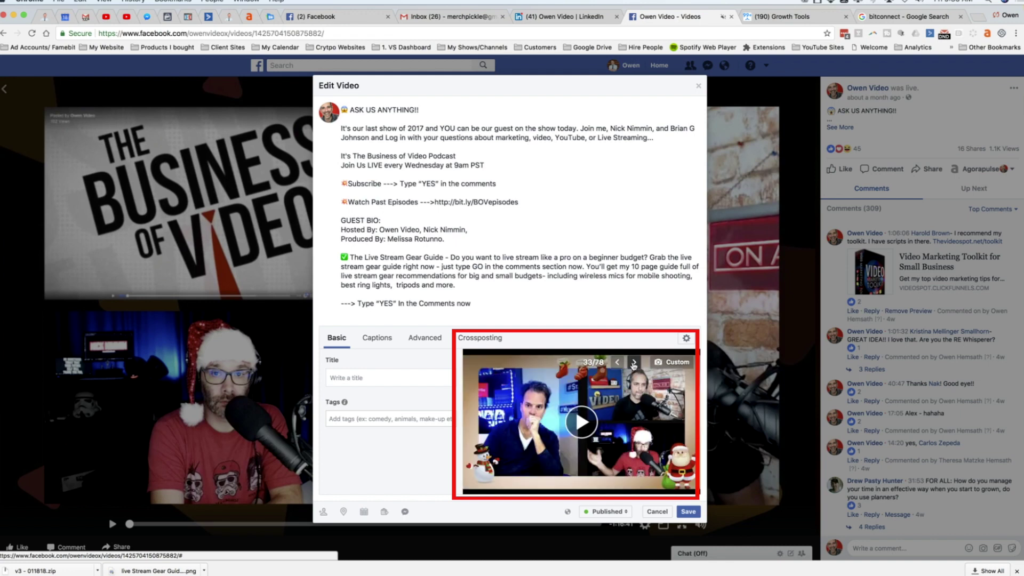
click(634, 363)
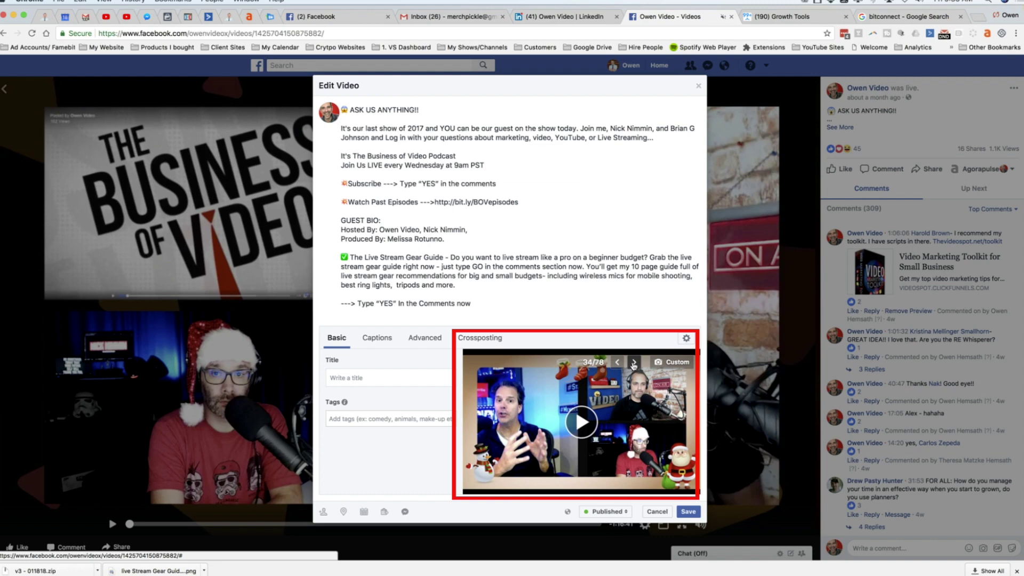
Step: Upload the Business of Video image from Dropbox > # Thumbnails as a custom thumbnail and save
click(675, 362)
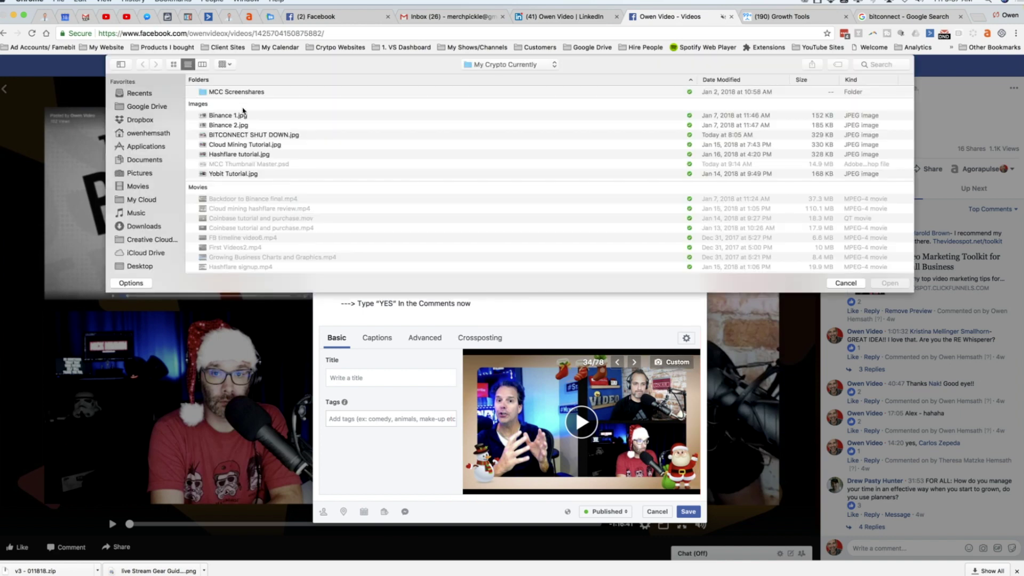
click(142, 121)
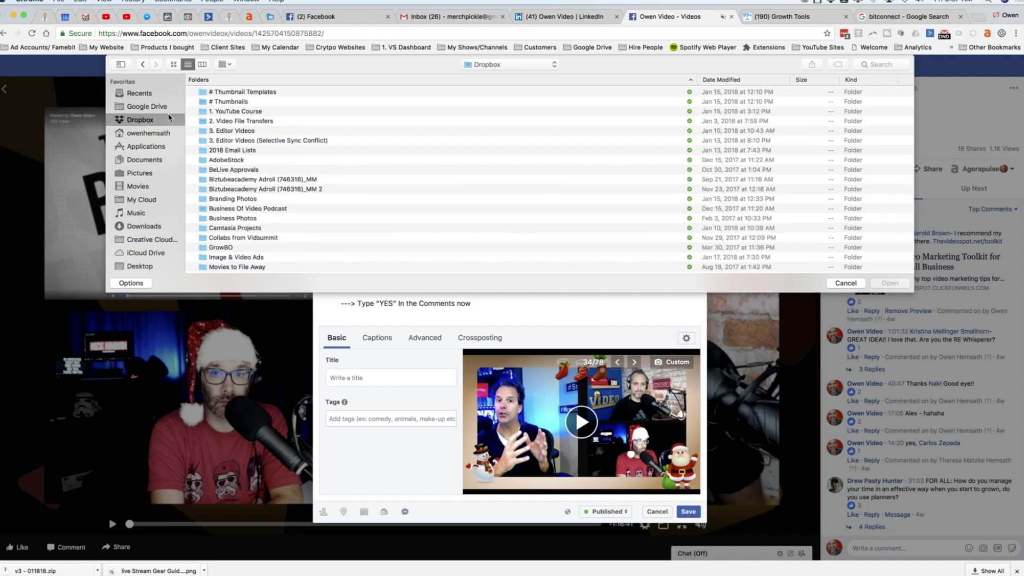
double_click(236, 102)
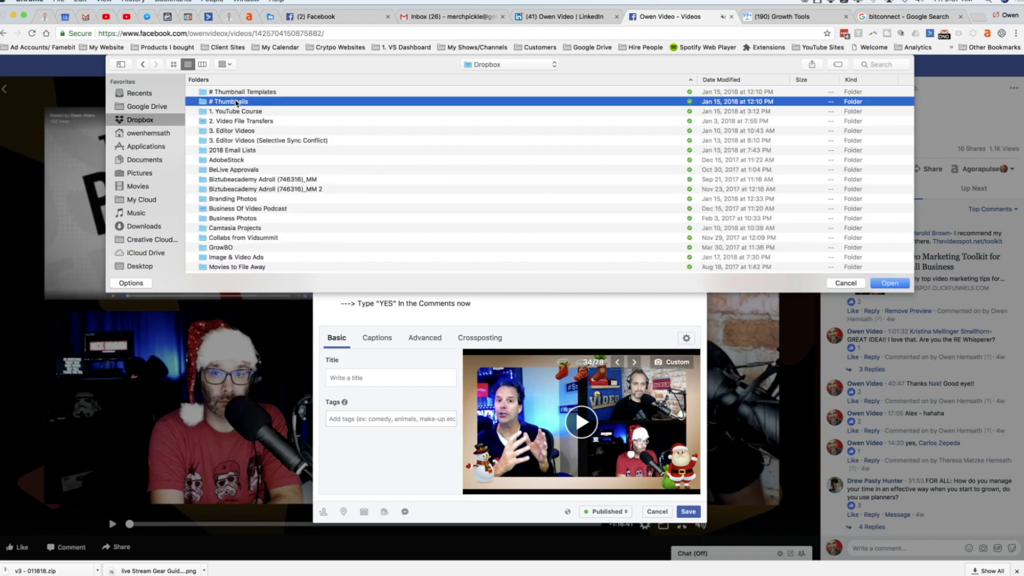
double_click(232, 94)
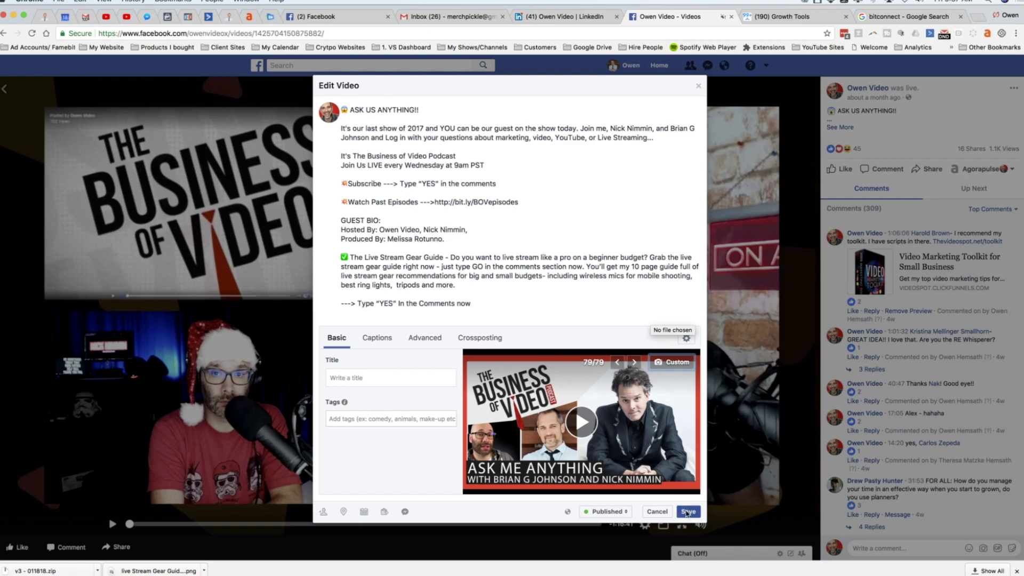
click(687, 512)
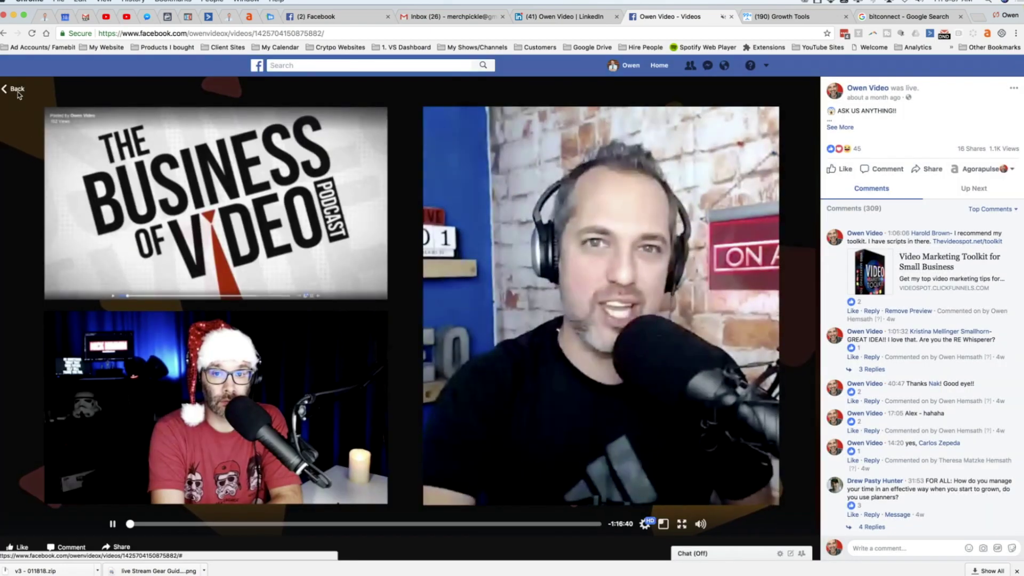
Step: Close the edited video's theater view and go back to the News Feed
click(18, 91)
scroll(338, 297, down, 5)
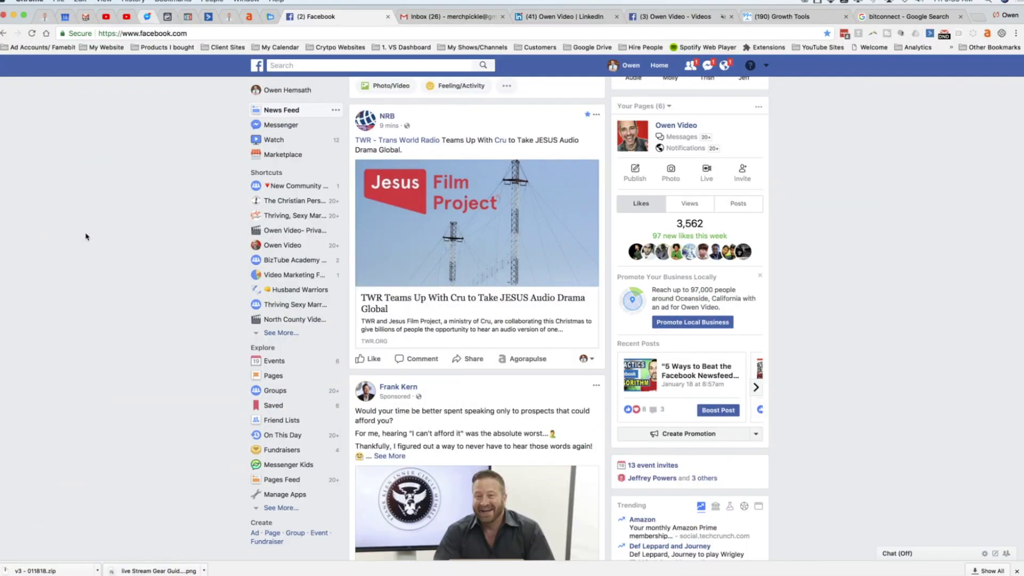
Step: Scroll down the News Feed and open the dance class video in the full viewer
scroll(86, 236, down, 5)
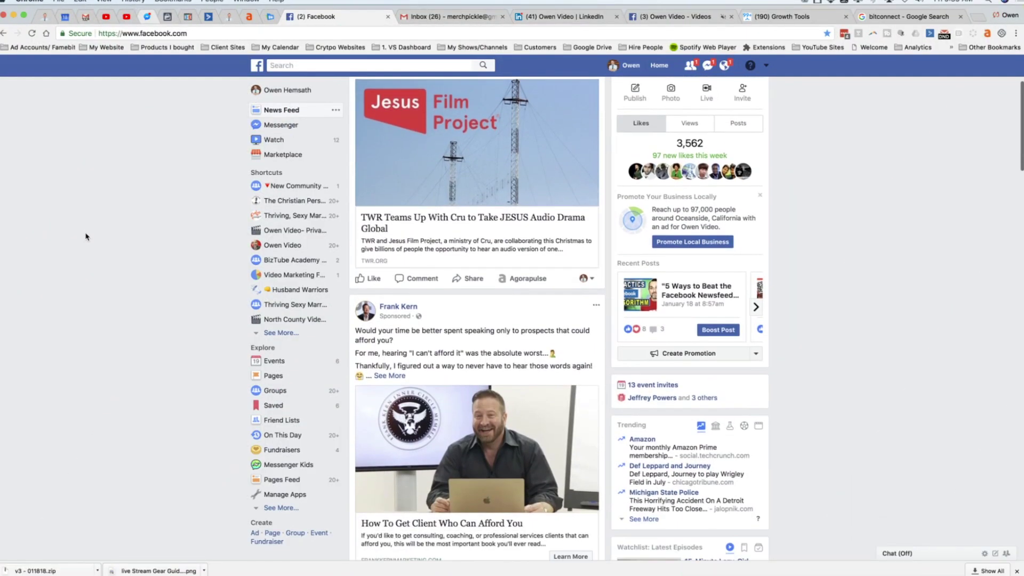
scroll(86, 237, down, 4)
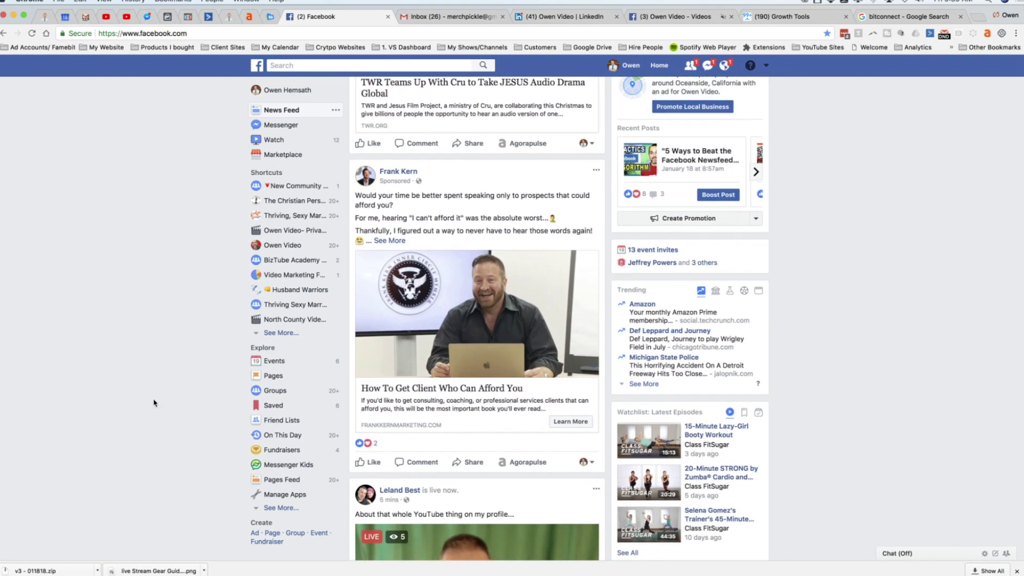
scroll(153, 403, down, 5)
scroll(153, 403, down, 3)
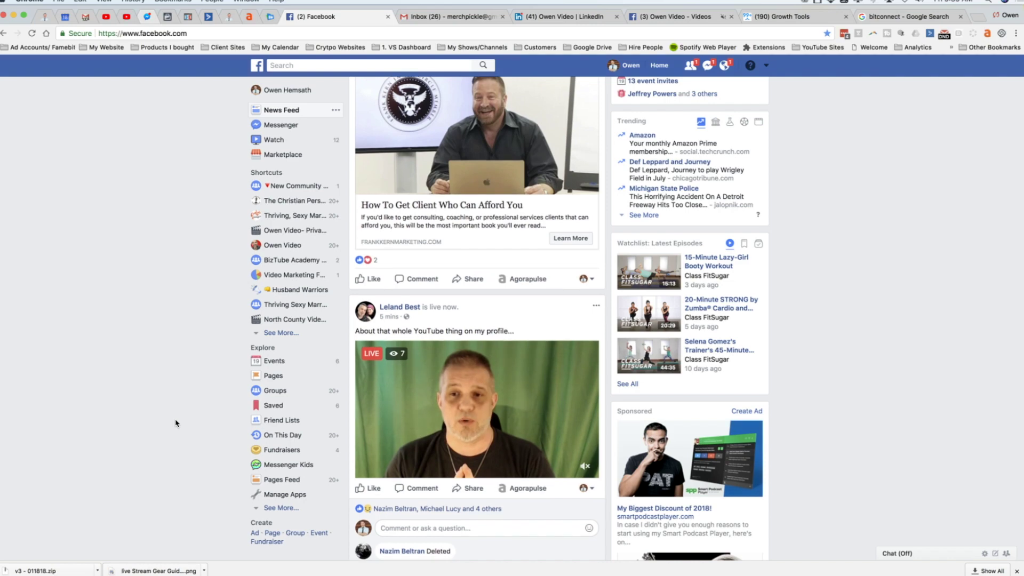
scroll(175, 423, down, 12)
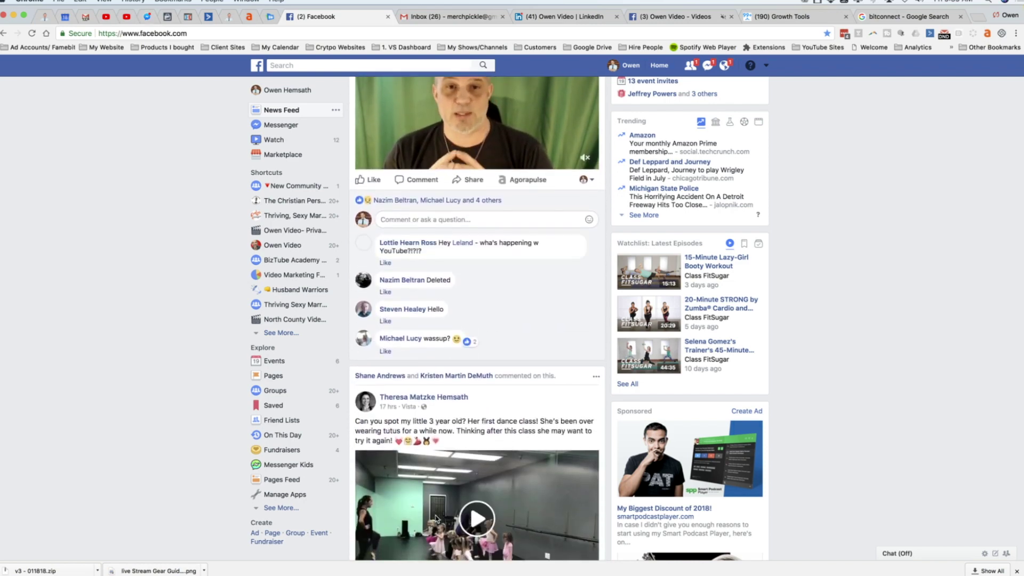
scroll(491, 542, down, 5)
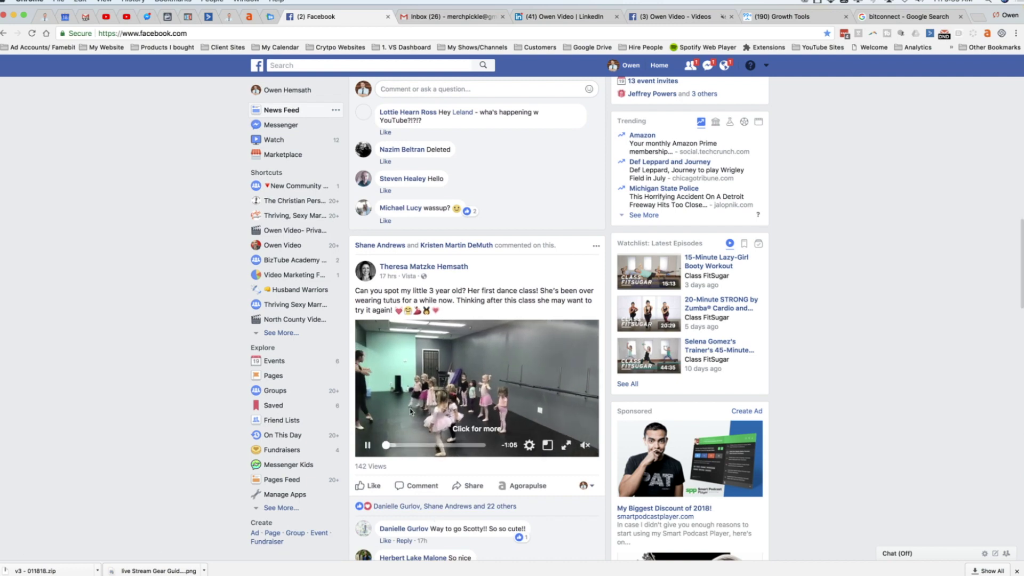
click(470, 421)
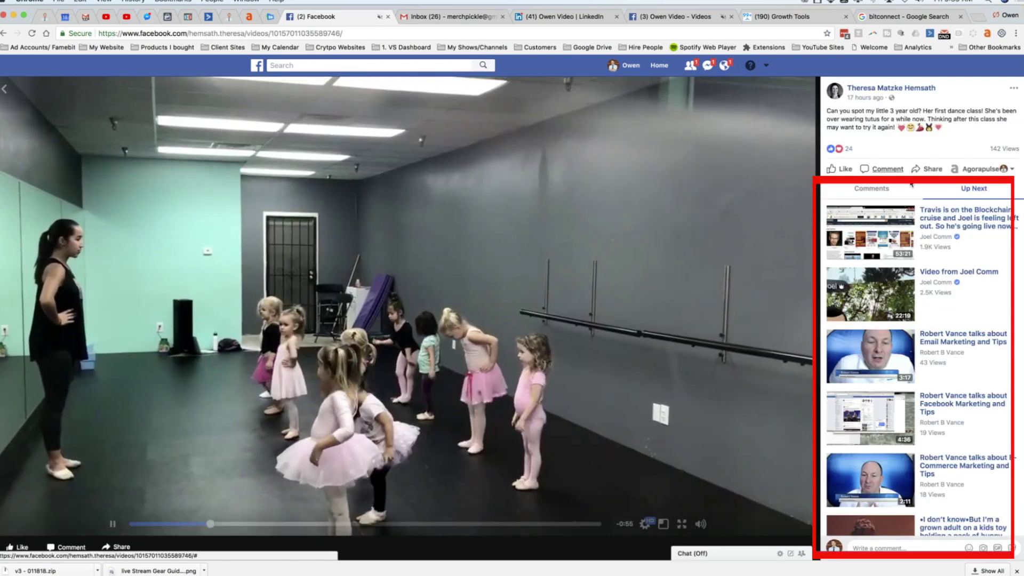